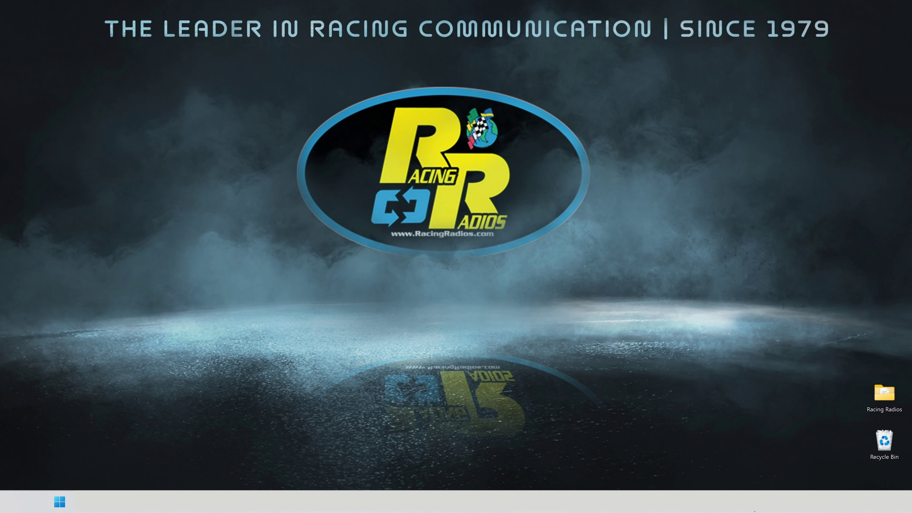
Step: Restore Chrome and load the racingradios.com/fanscar product page
mouse_move(753, 510)
click(754, 455)
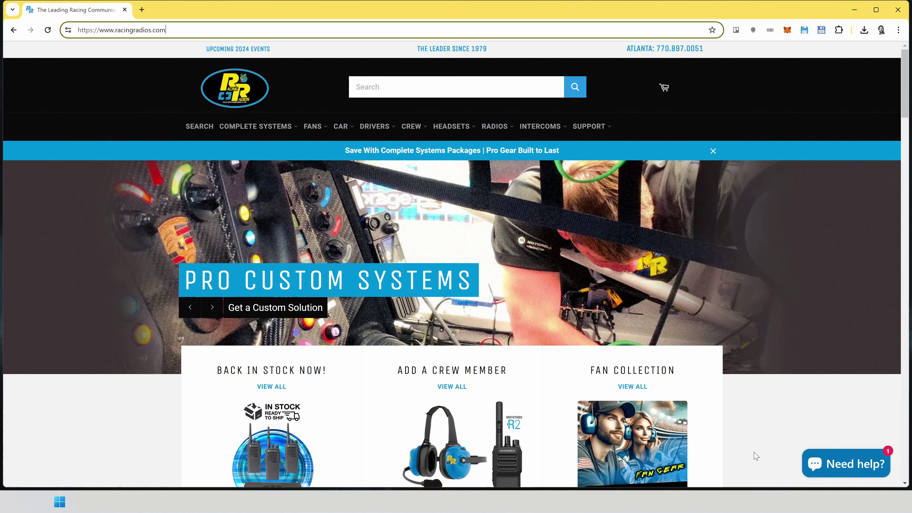
click(195, 30)
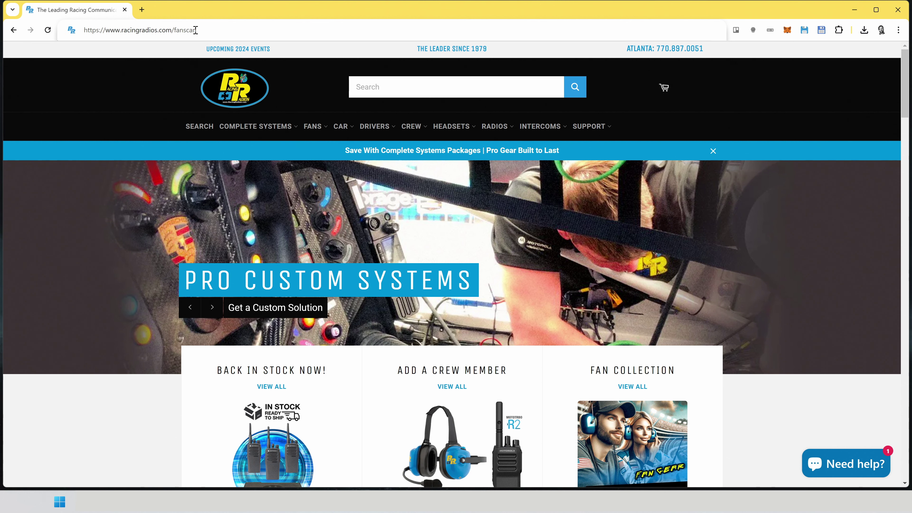
text(fanscar)
key(Return)
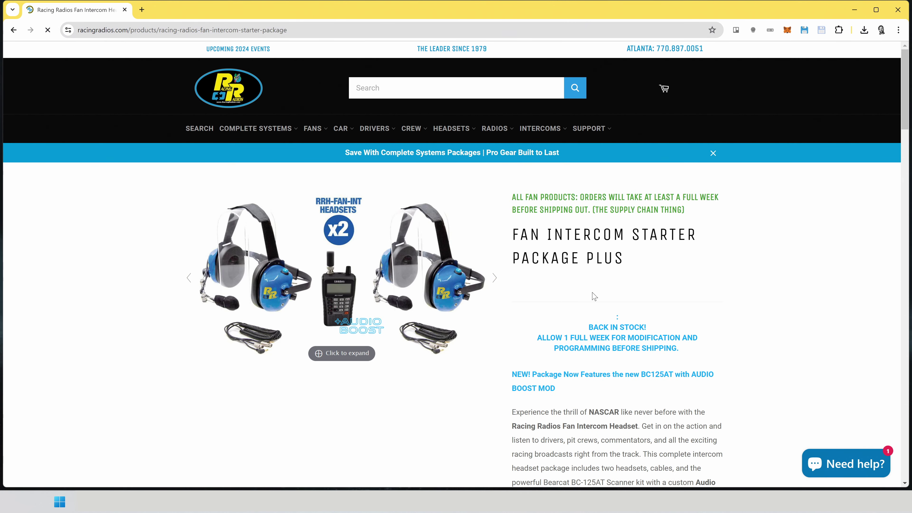
Step: Save BC125AT_Scanner_Files_2024.zip from Support Downloads to the Desktop, then minimize Chrome
scroll(594, 296, down, 15)
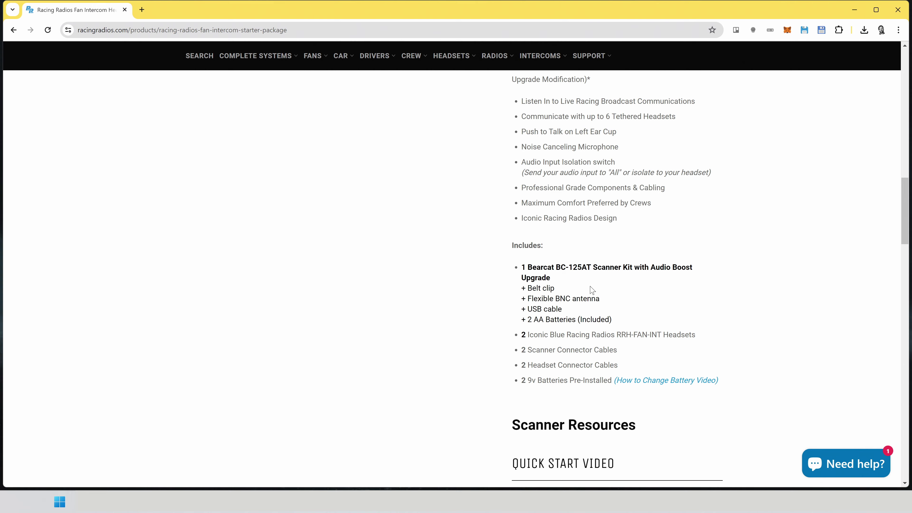
scroll(591, 289, down, 20)
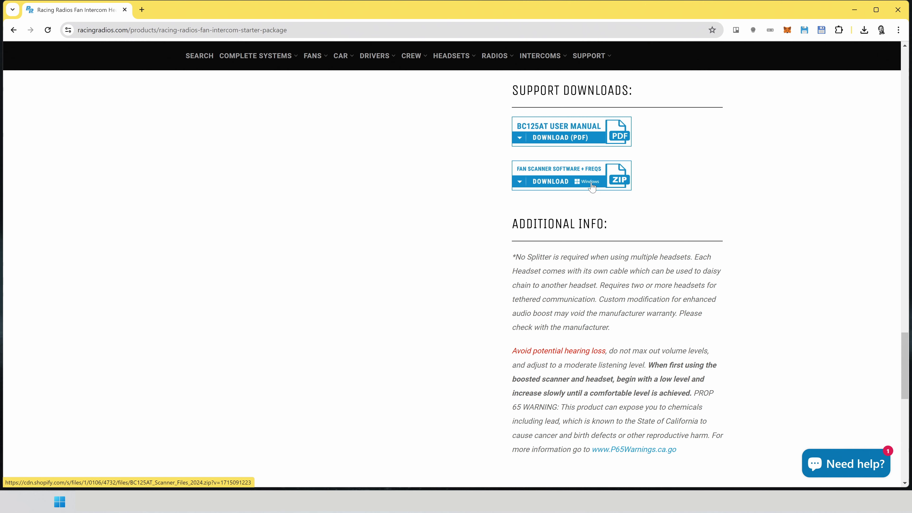
click(575, 178)
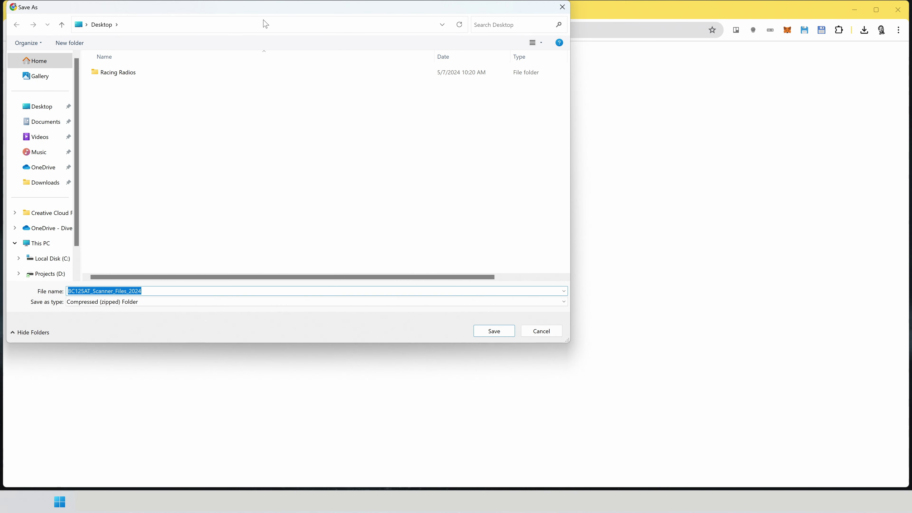
click(499, 332)
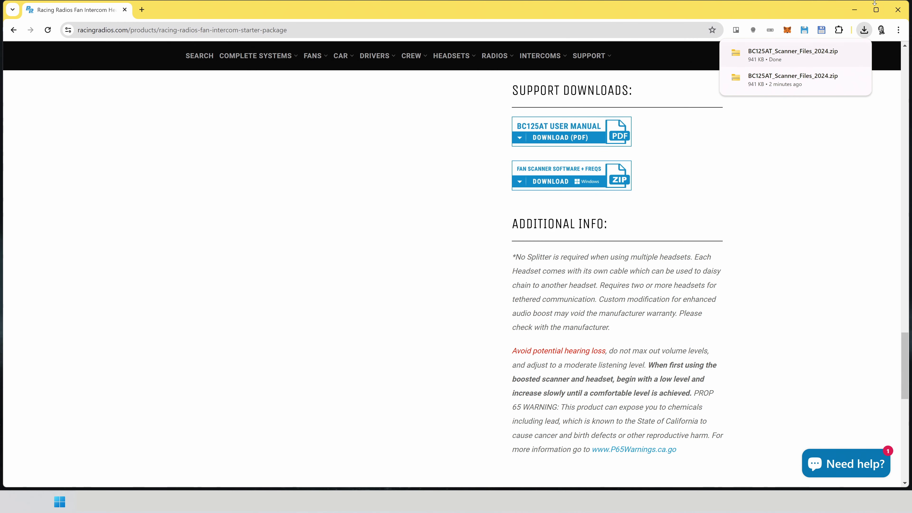
click(855, 10)
Step: Extract the ZIP into a BC125AT_Scanner_Files_2024 folder on the Desktop
drag(20, 23, 273, 212)
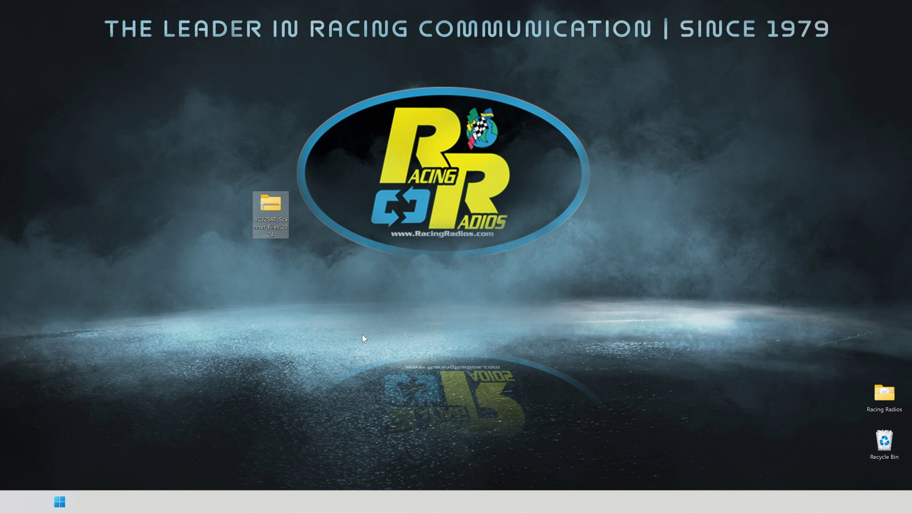
right_click(272, 205)
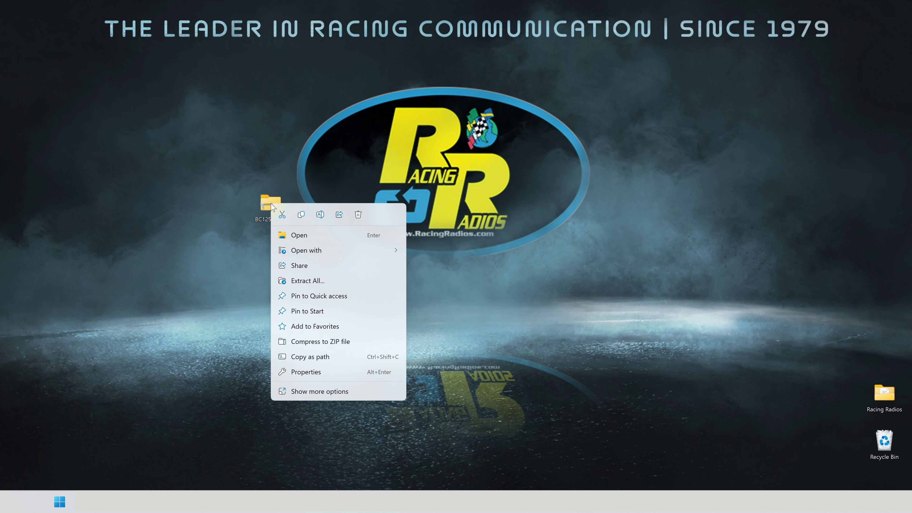
click(313, 284)
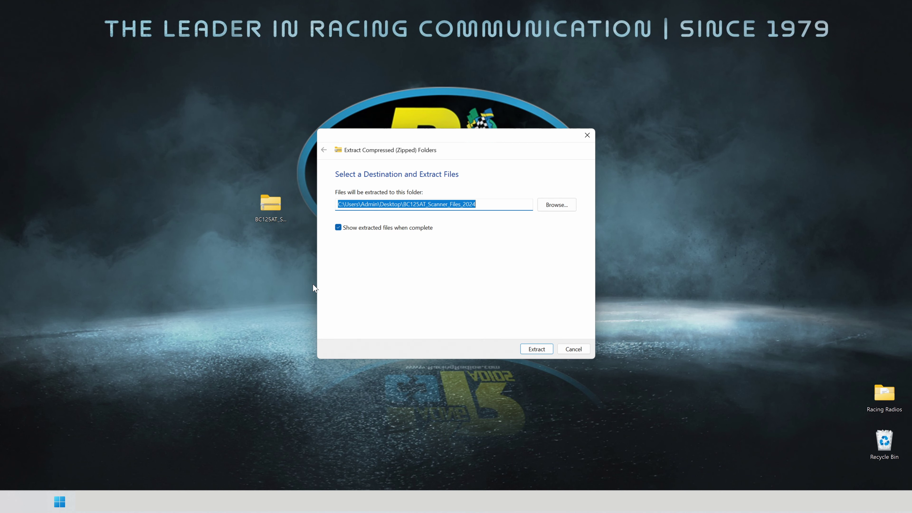
click(537, 349)
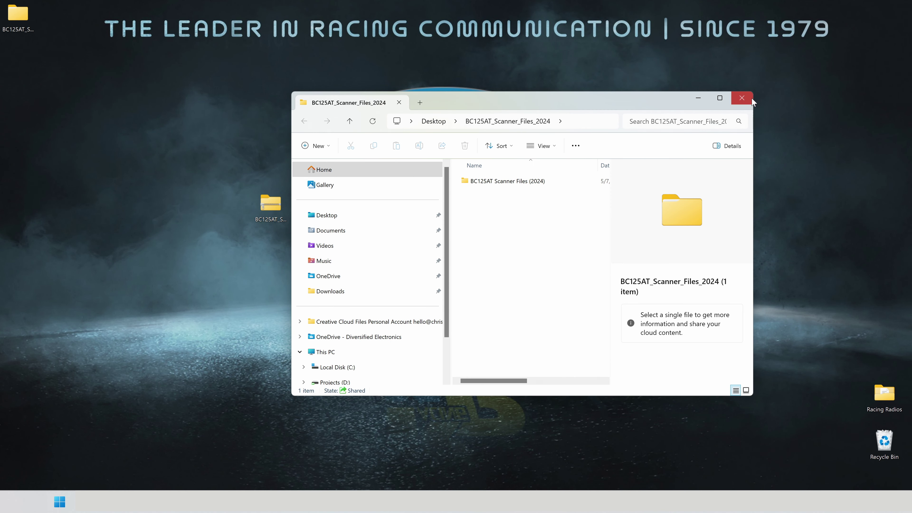
drag(652, 108, 610, 97)
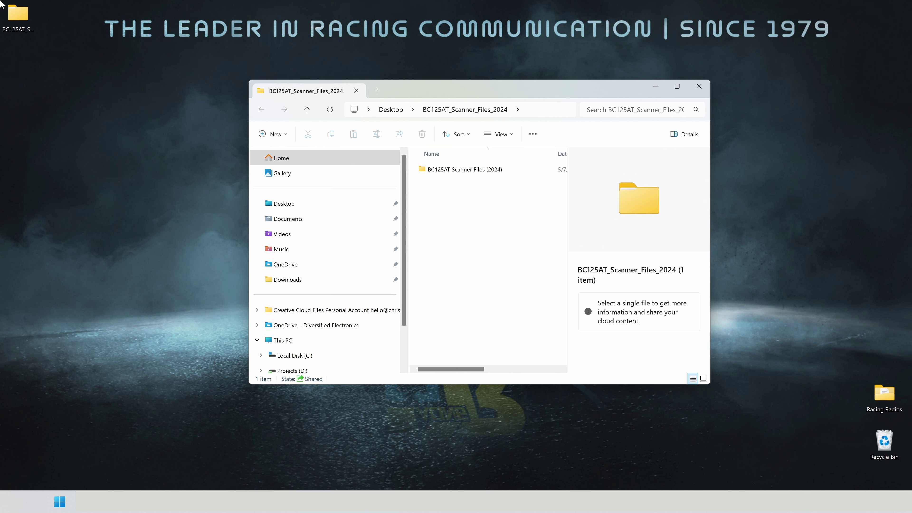
click(705, 91)
Step: Place the extracted folder below the ZIP and open its BC125AT Scanner Files (2024) subfolder
drag(18, 16, 276, 248)
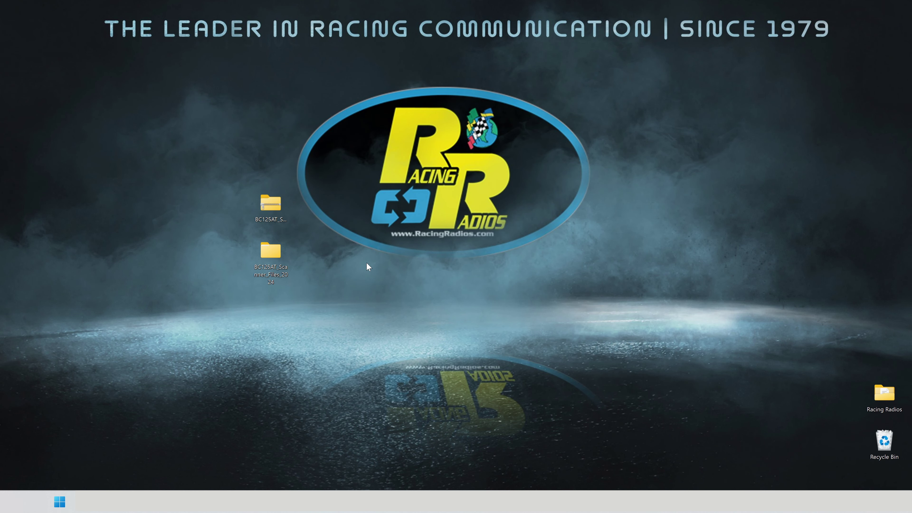
double_click(273, 253)
drag(408, 93, 487, 108)
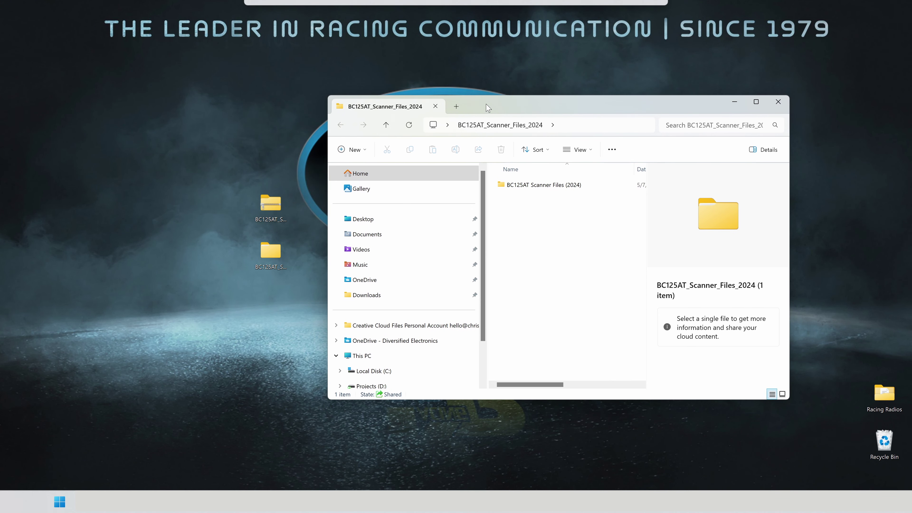
double_click(564, 184)
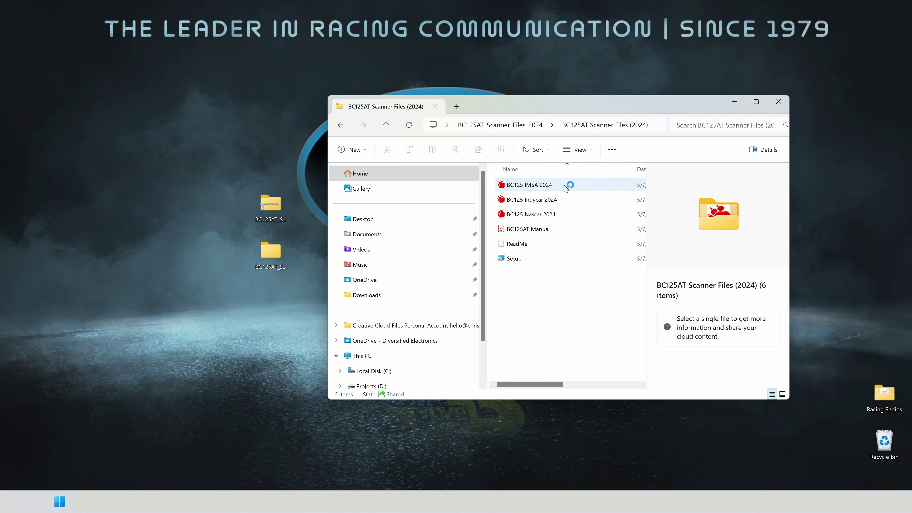
Step: Run Setup to install BC125AT_SS, then move its shortcut below the scanner folders
double_click(514, 259)
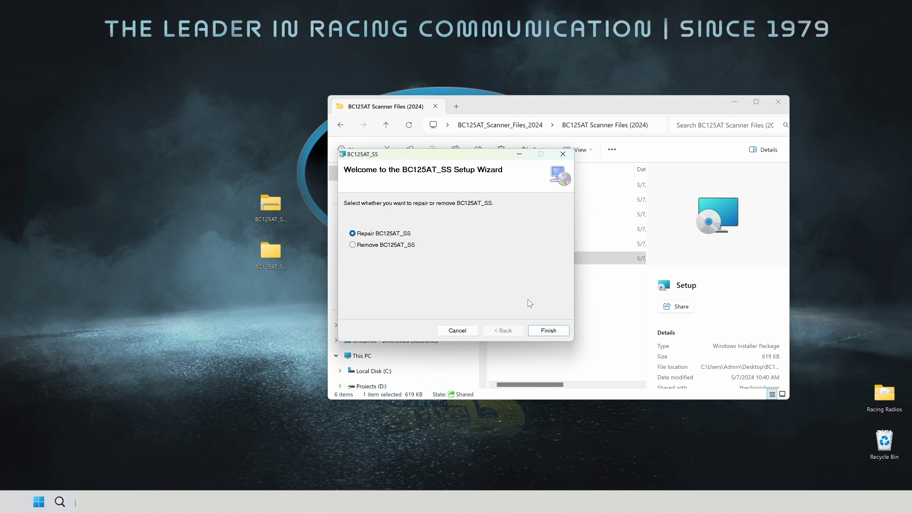
click(548, 328)
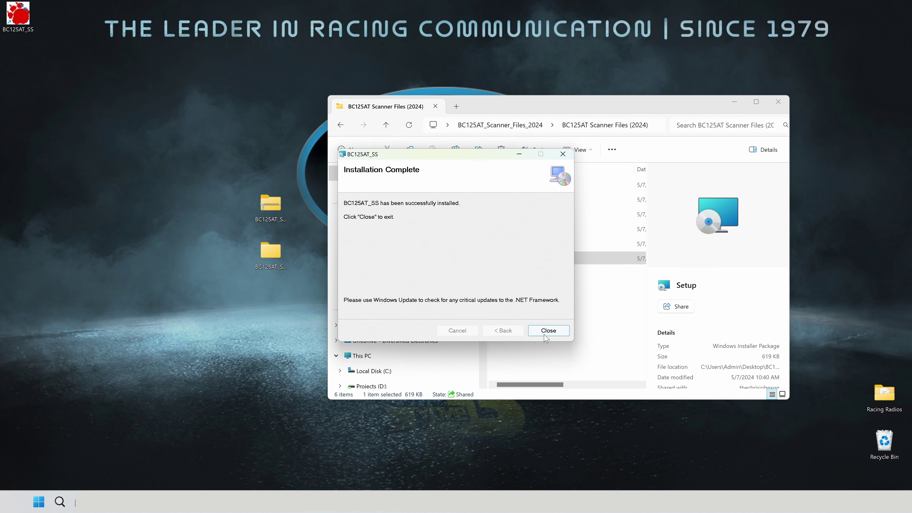
click(544, 334)
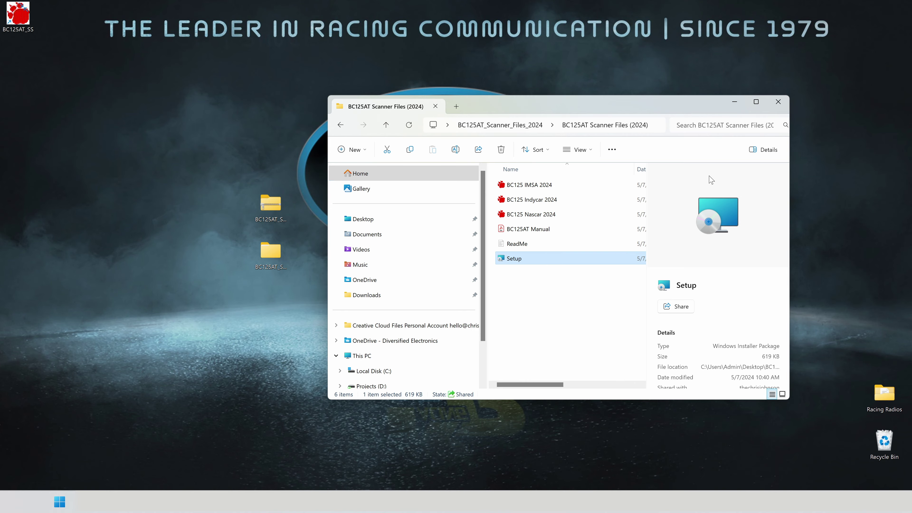
click(777, 101)
drag(18, 15, 276, 302)
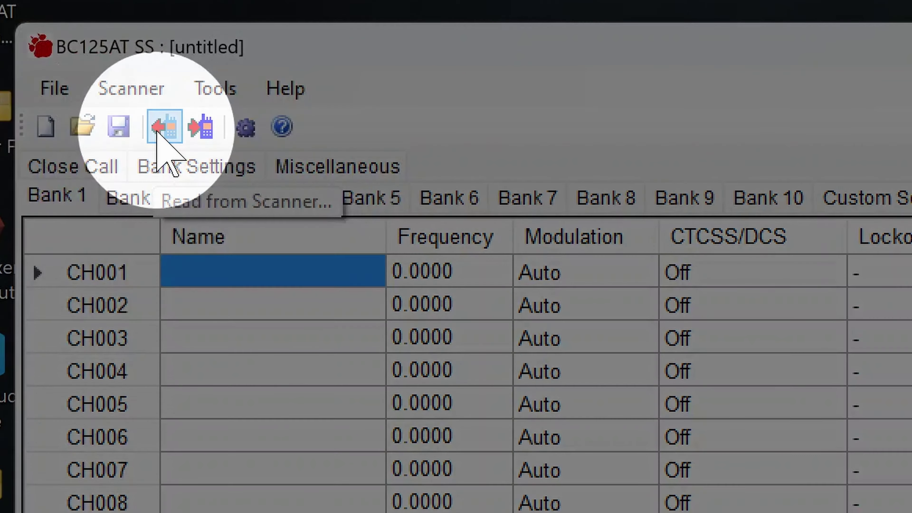
Step: Try Read from Scanner to pull the scanner's current programming into the untitled file
click(158, 132)
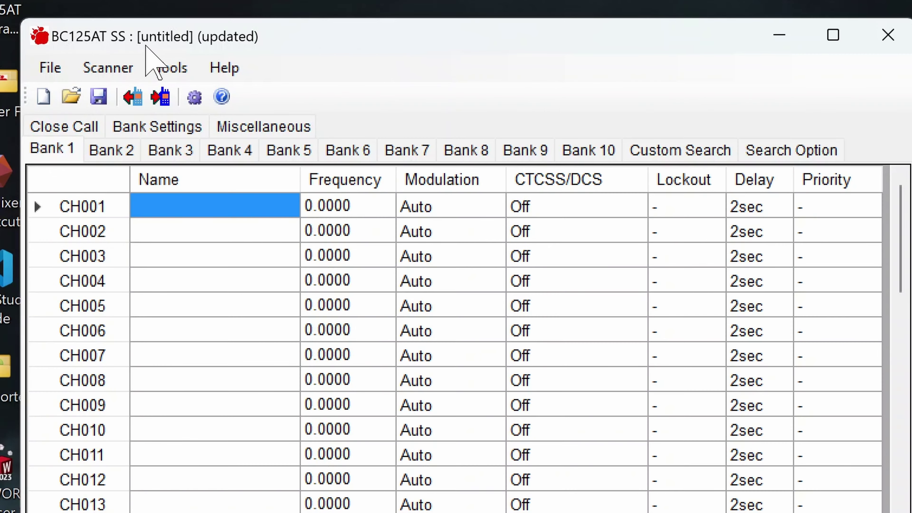
Step: Auto-detect the scanner's port in COM Port Setting and keep COM3
click(168, 50)
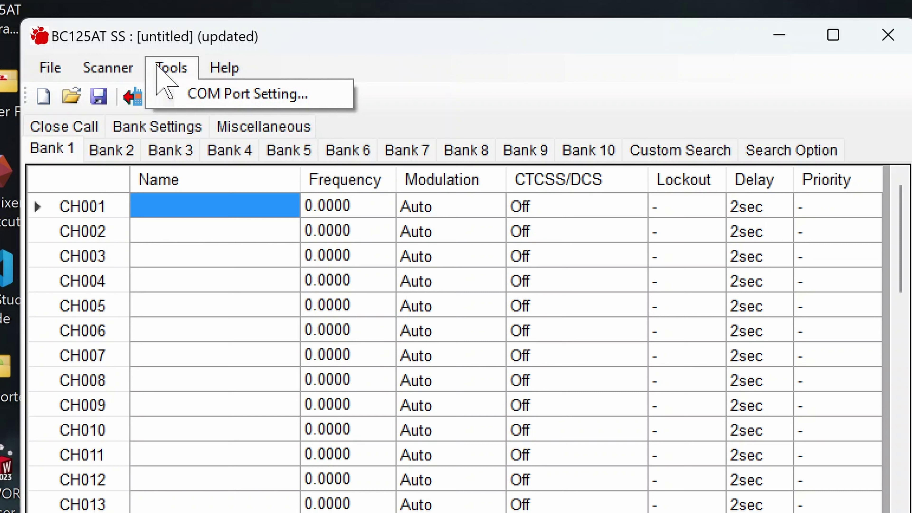
click(187, 93)
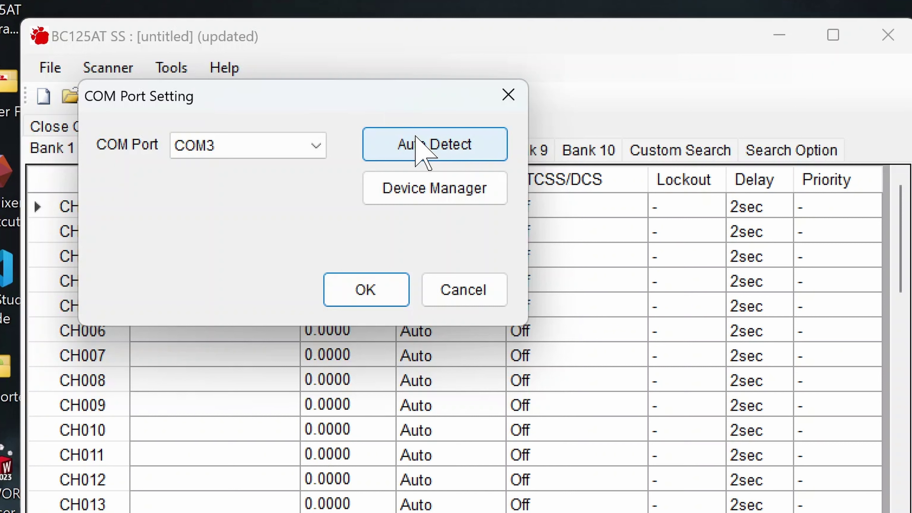
click(425, 153)
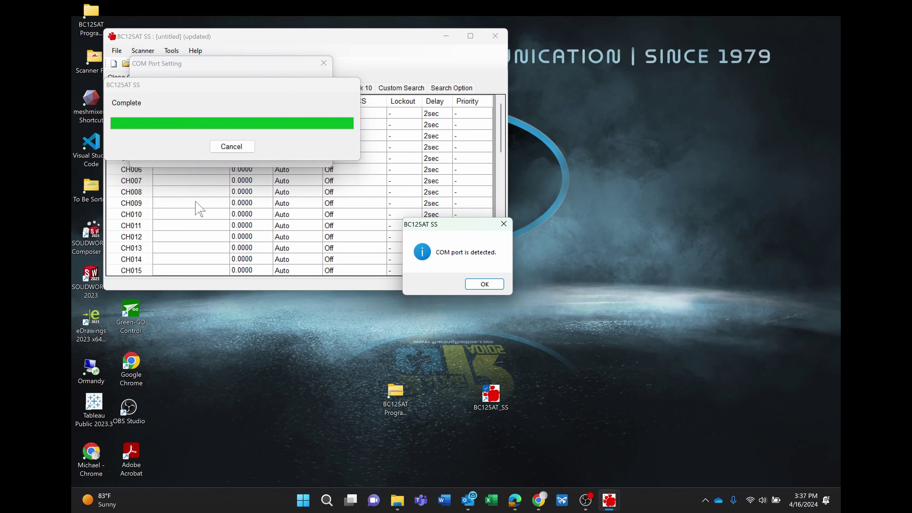
click(485, 284)
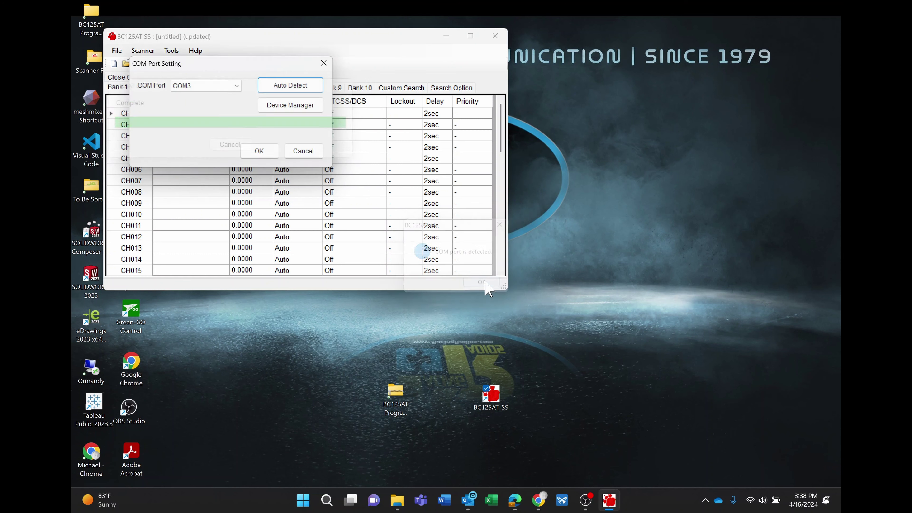
click(256, 151)
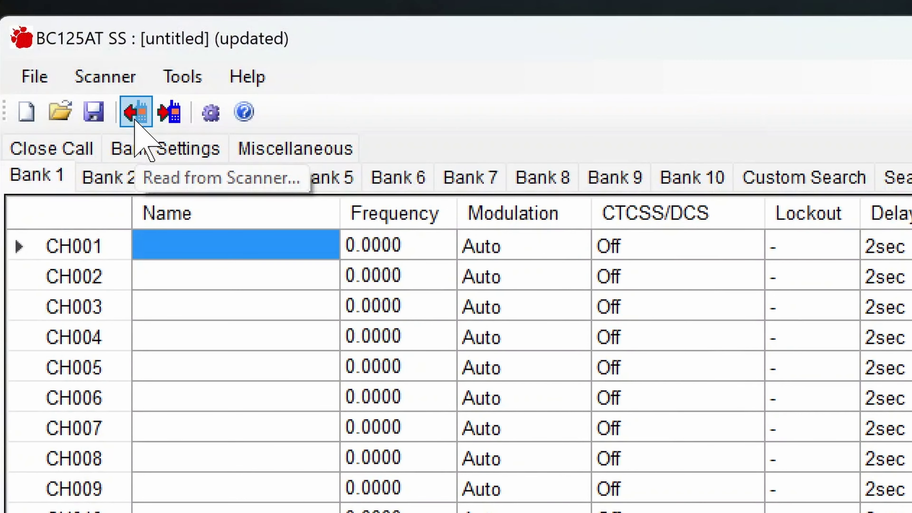
Step: Read the scanner's channels and save them as the backup file oldNascarFile
click(136, 114)
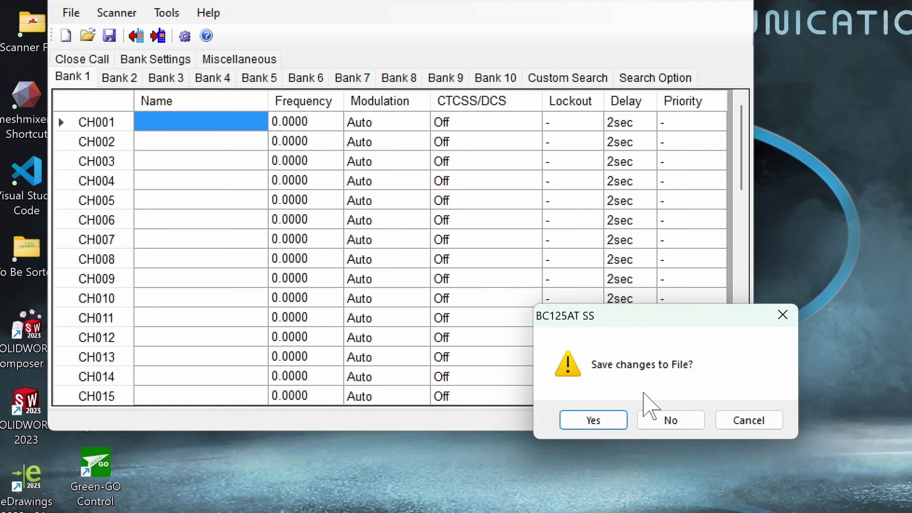
click(593, 420)
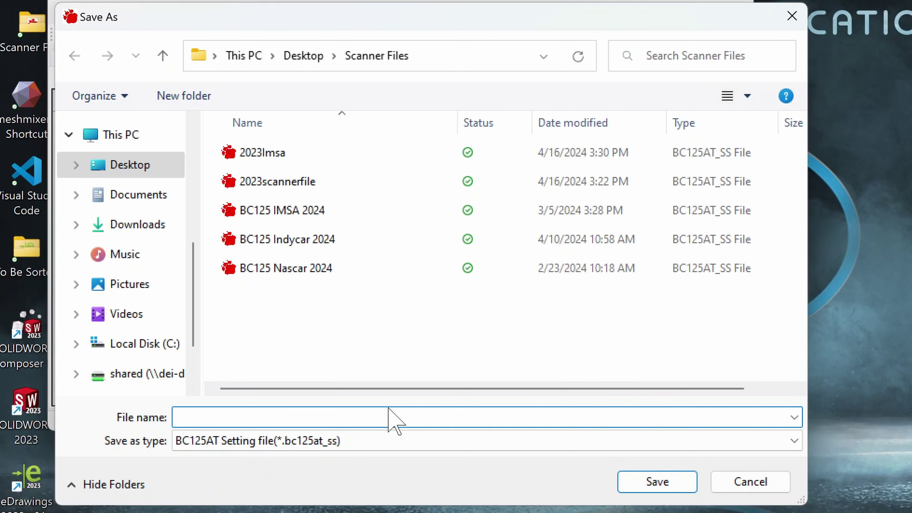
scroll(121, 252, down, 1)
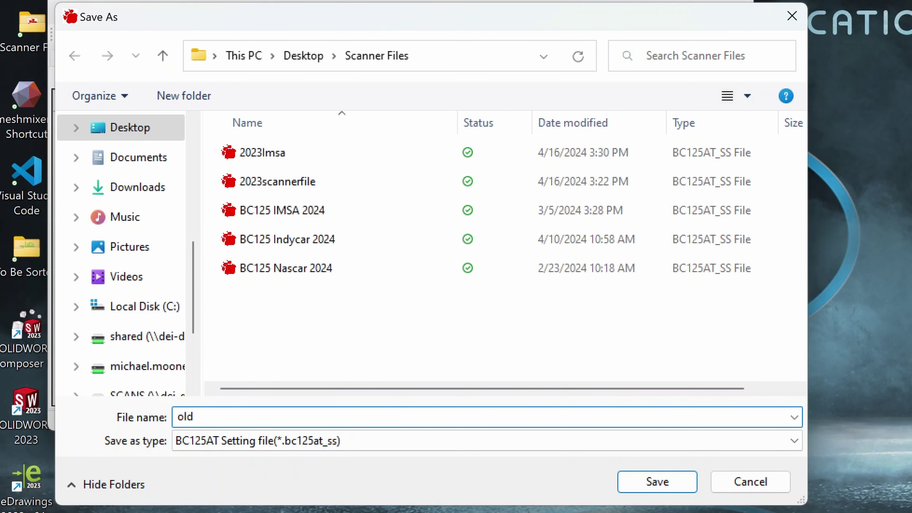
key(BackSpace)
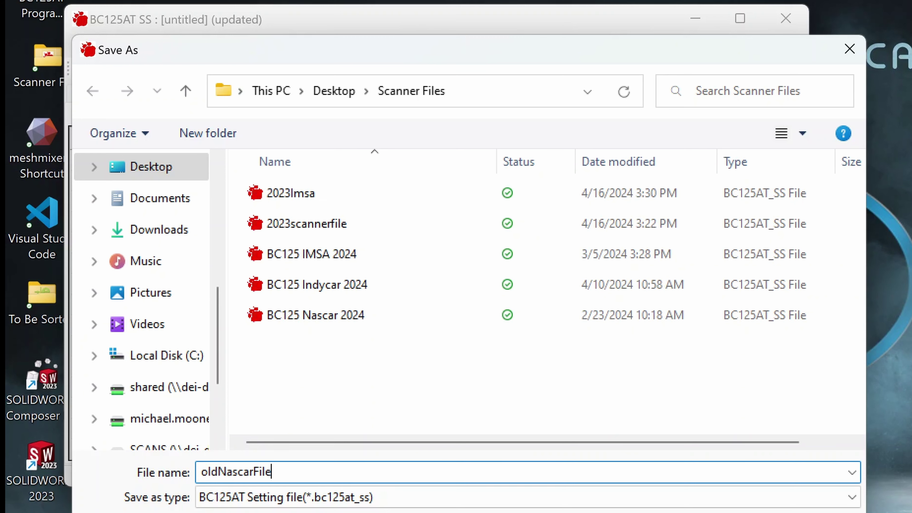
key(Return)
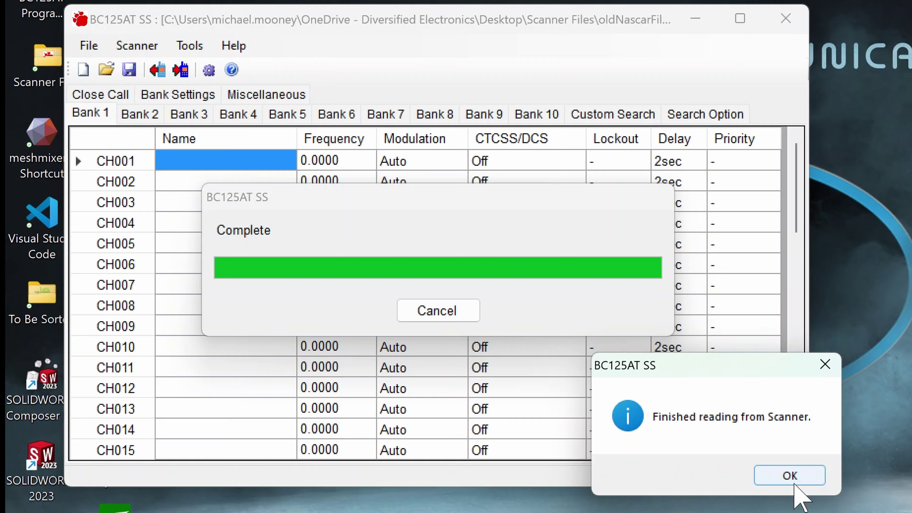
click(789, 478)
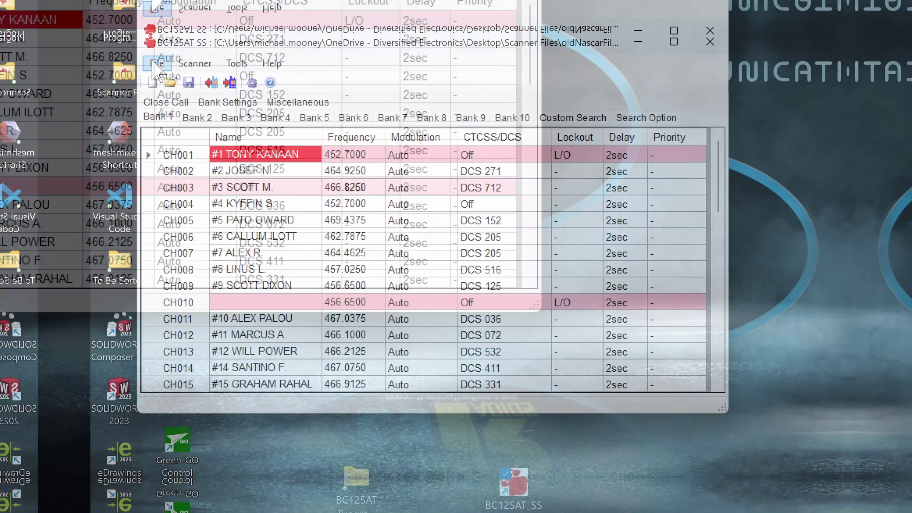
Step: Open the BC125 Nascar 2024 file from Scanner Files
click(117, 50)
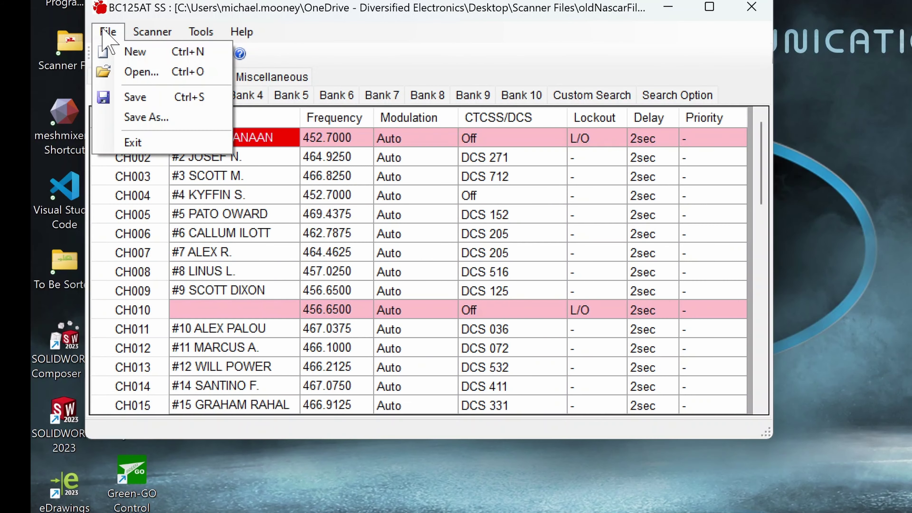
key(Escape)
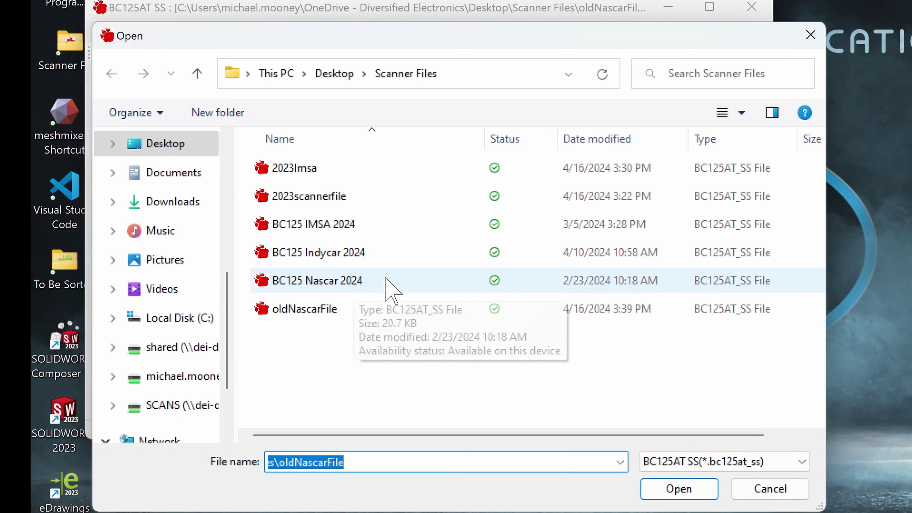
click(393, 290)
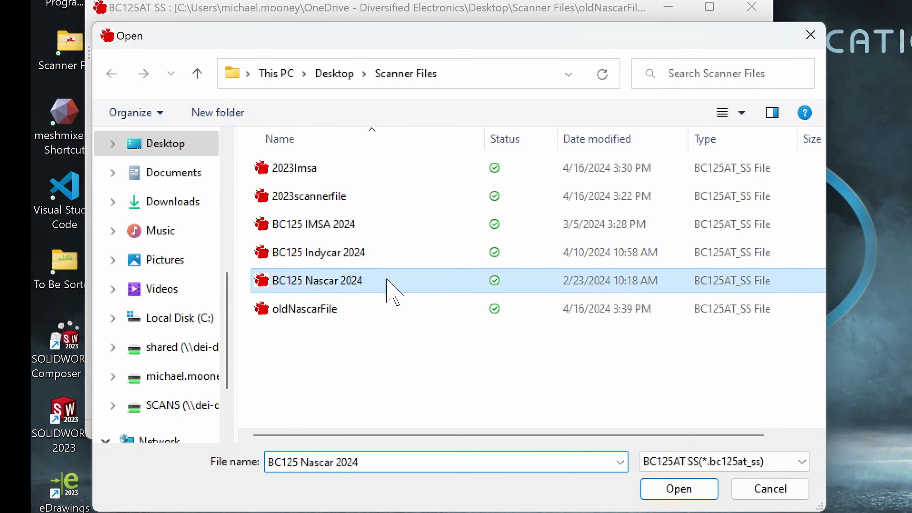
click(677, 488)
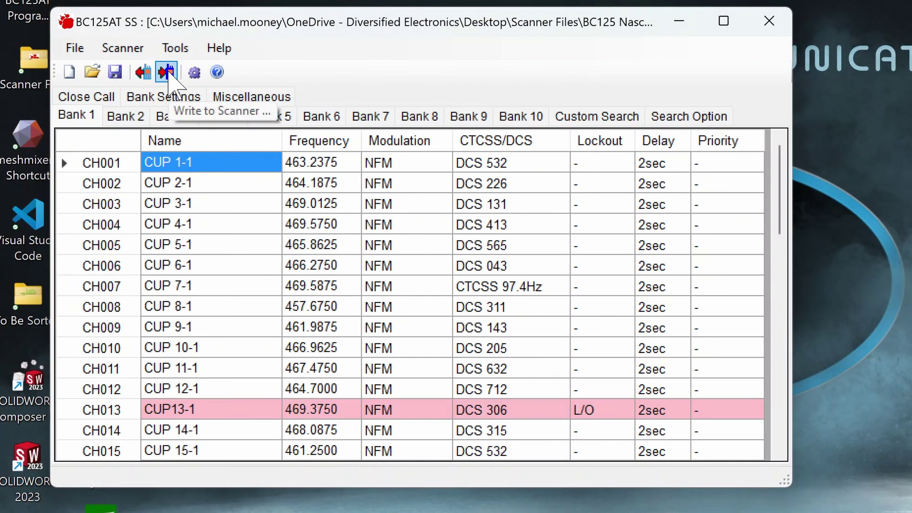
Step: Write the BC125 Nascar 2024 channels to the scanner, accepting the memory erase
click(207, 105)
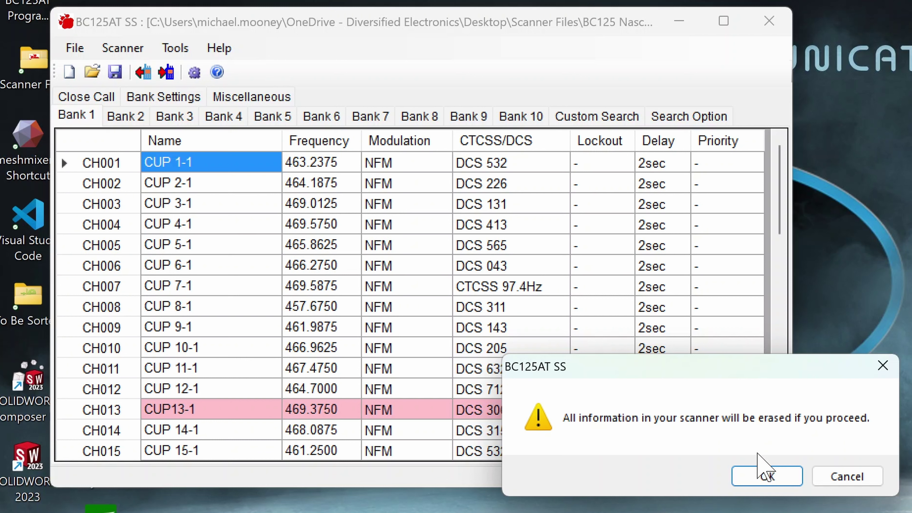
click(766, 476)
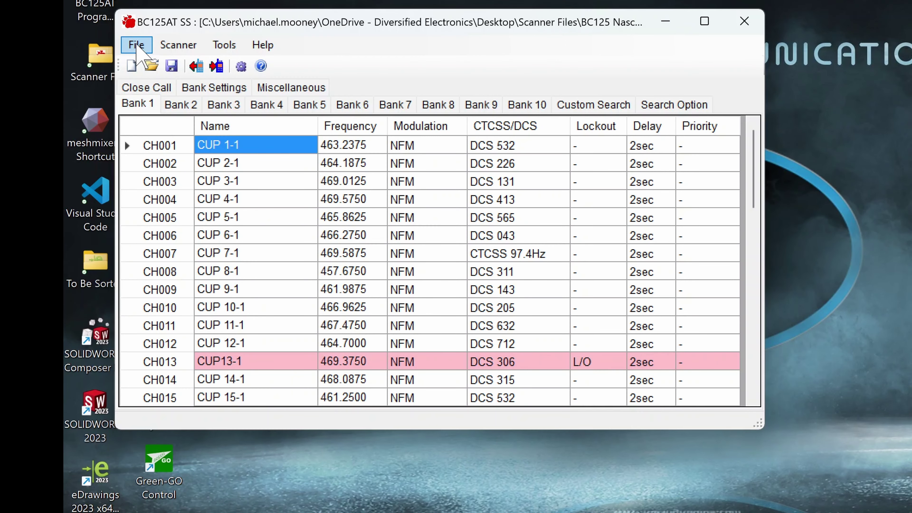
Step: Open the BC125 IMSA 2024 file through File > Open
click(136, 45)
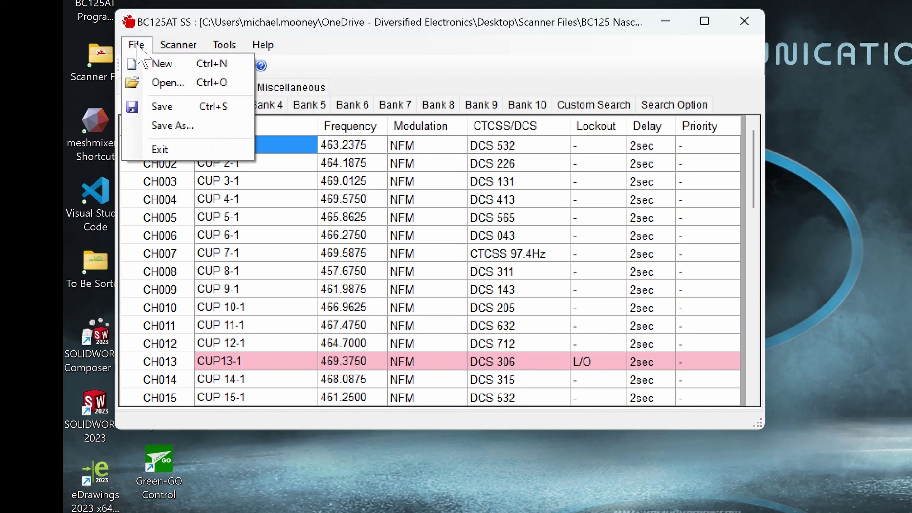
click(164, 82)
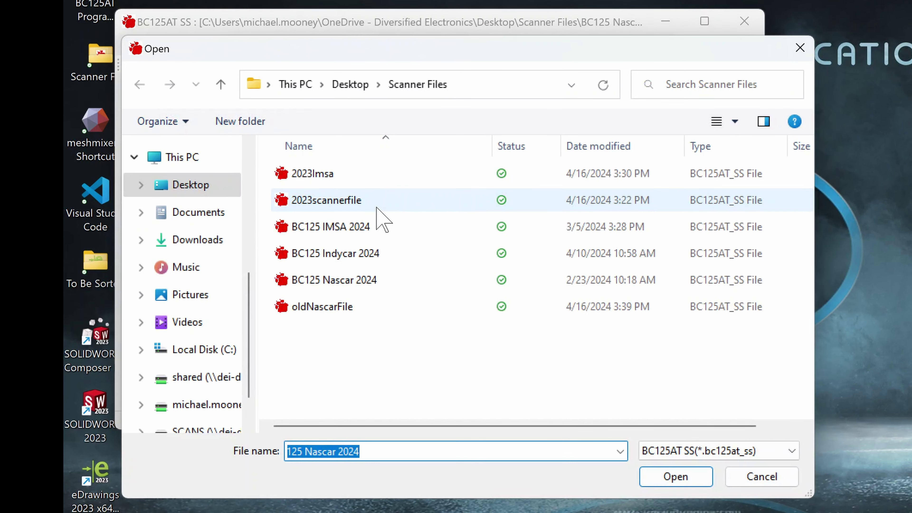
click(364, 228)
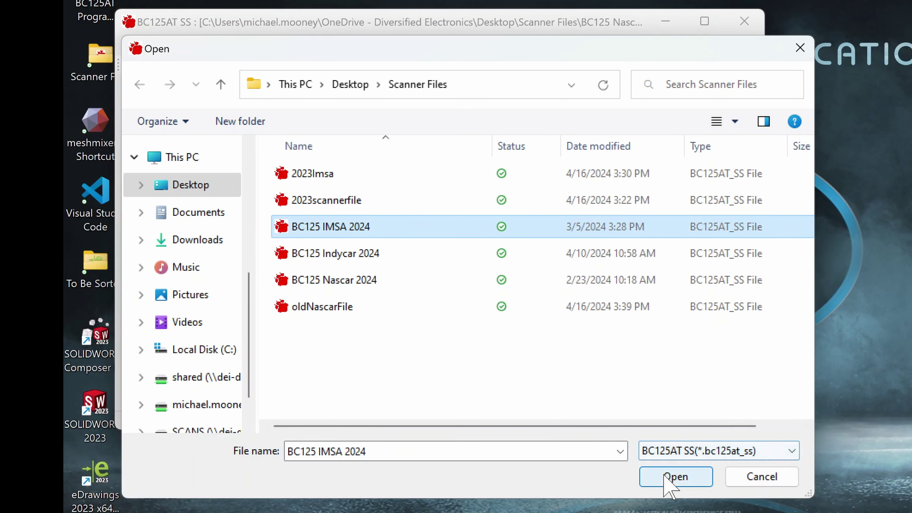
click(672, 480)
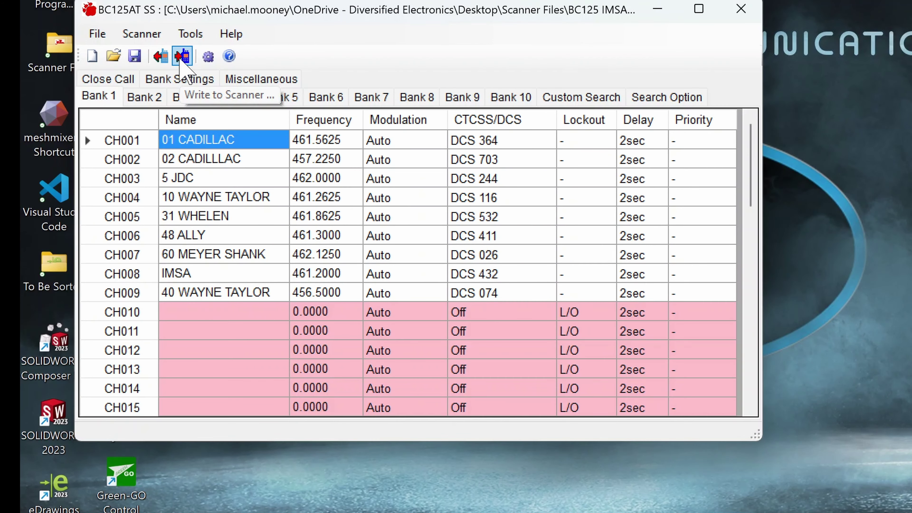
Step: Start writing the IMSA 2024 channels to the scanner, accepting the erase warning
click(207, 105)
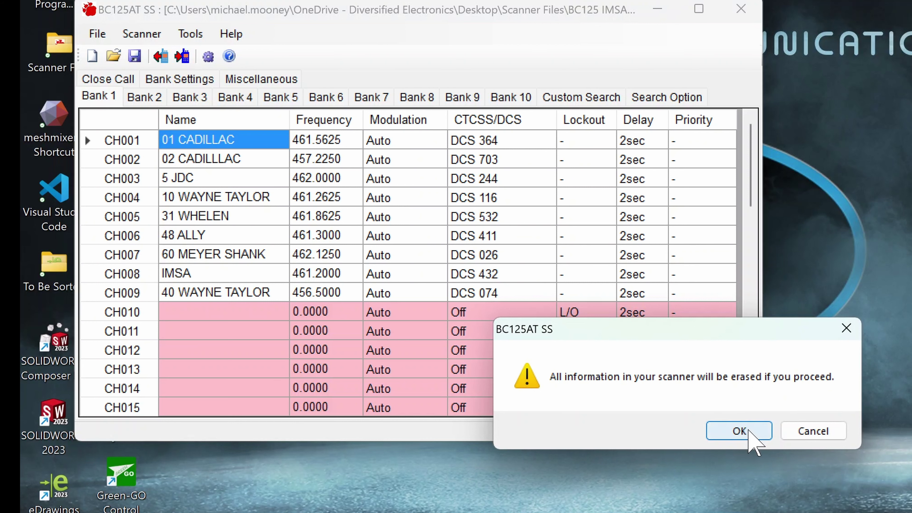
click(738, 431)
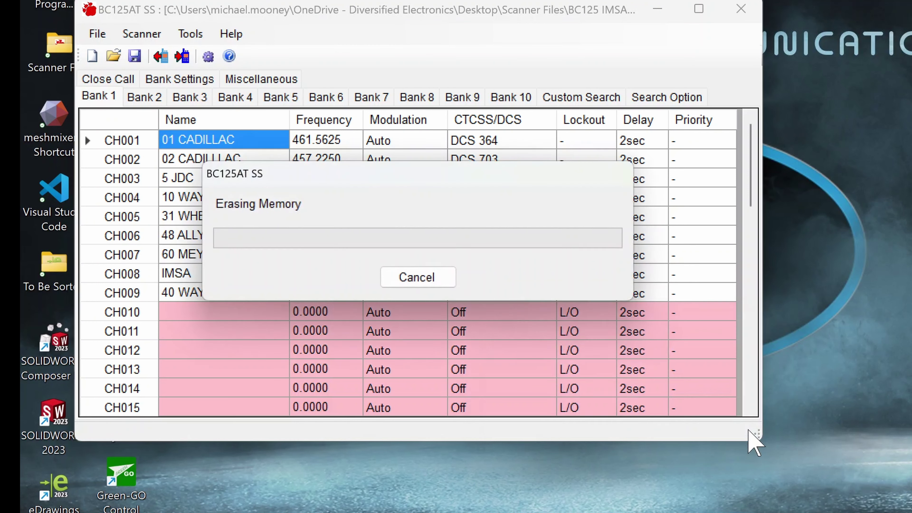